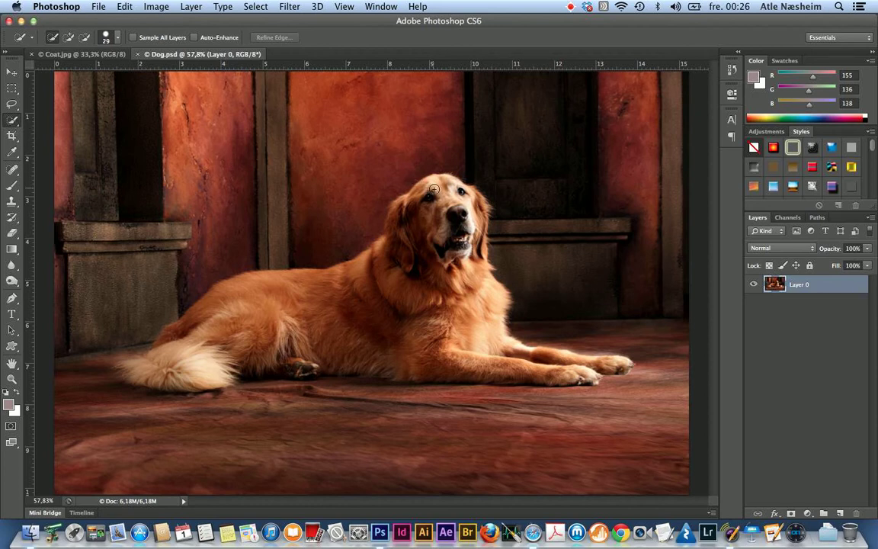
# Step: Quick-select the golden retriever from head to tail, extending over its chest and front legs
pyautogui.moveTo(439, 184)
pyautogui.mouseDown()
pyautogui.moveTo(408, 206)
pyautogui.moveTo(377, 262)
pyautogui.moveTo(222, 310)
pyautogui.moveTo(174, 337)
pyautogui.moveTo(156, 361)
pyautogui.moveTo(130, 368)
pyautogui.moveTo(186, 373)
pyautogui.moveTo(173, 383)
pyautogui.mouseUp()
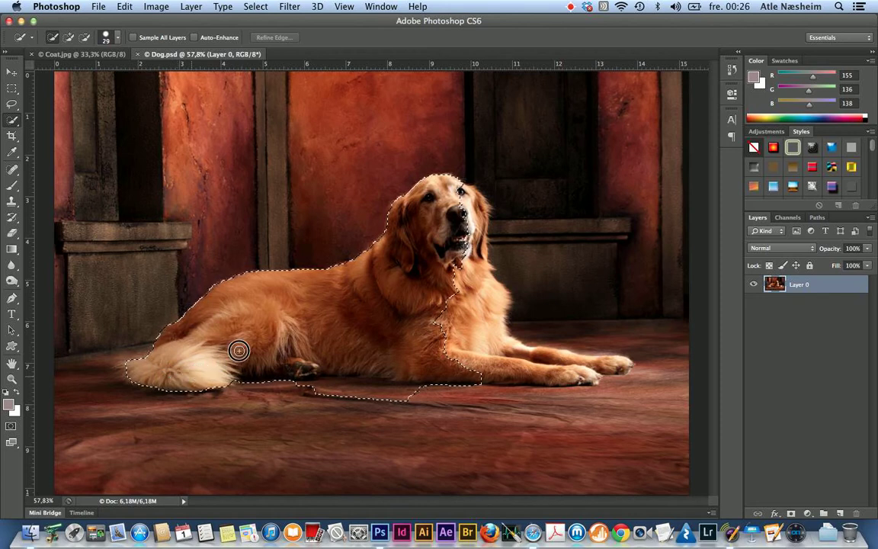
pyautogui.moveTo(407, 319)
pyautogui.mouseDown()
pyautogui.moveTo(484, 320)
pyautogui.moveTo(466, 305)
pyautogui.moveTo(459, 266)
pyautogui.moveTo(470, 256)
pyautogui.moveTo(471, 229)
pyautogui.moveTo(482, 312)
pyautogui.moveTo(514, 346)
pyautogui.moveTo(613, 360)
pyautogui.moveTo(554, 373)
pyautogui.moveTo(486, 357)
pyautogui.moveTo(408, 320)
pyautogui.mouseUp()
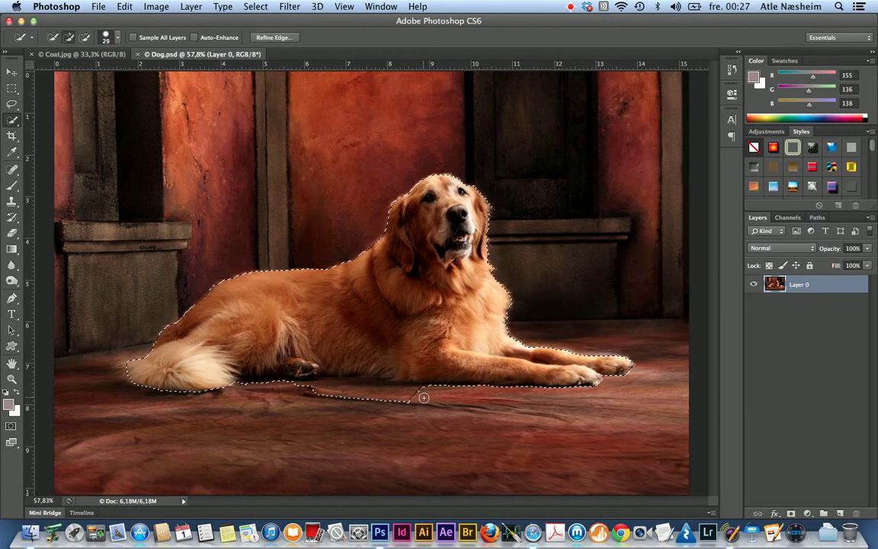
# Step: Subtract the floor strip under the belly and tidy the edge near the paw
pyautogui.press('alt')
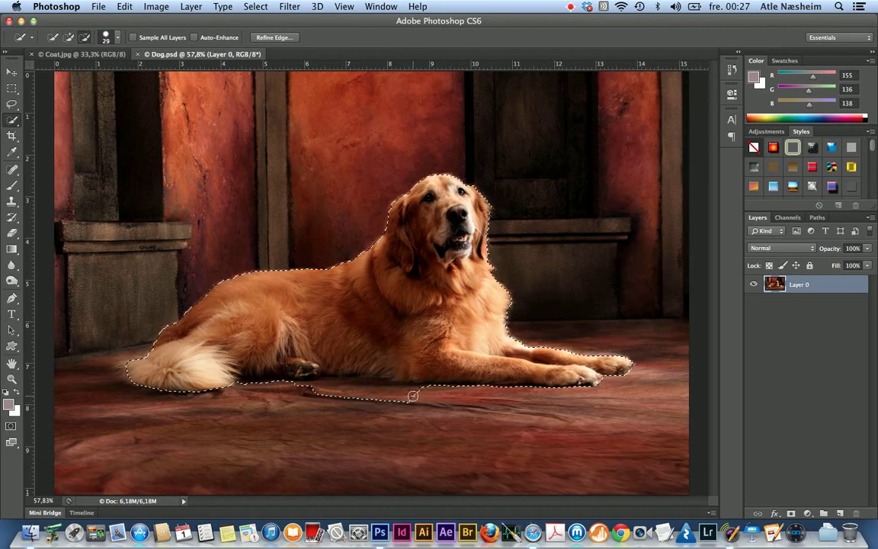
pyautogui.moveTo(387, 394)
pyautogui.mouseDown()
pyautogui.moveTo(362, 385)
pyautogui.moveTo(407, 388)
pyautogui.moveTo(308, 389)
pyautogui.mouseUp()
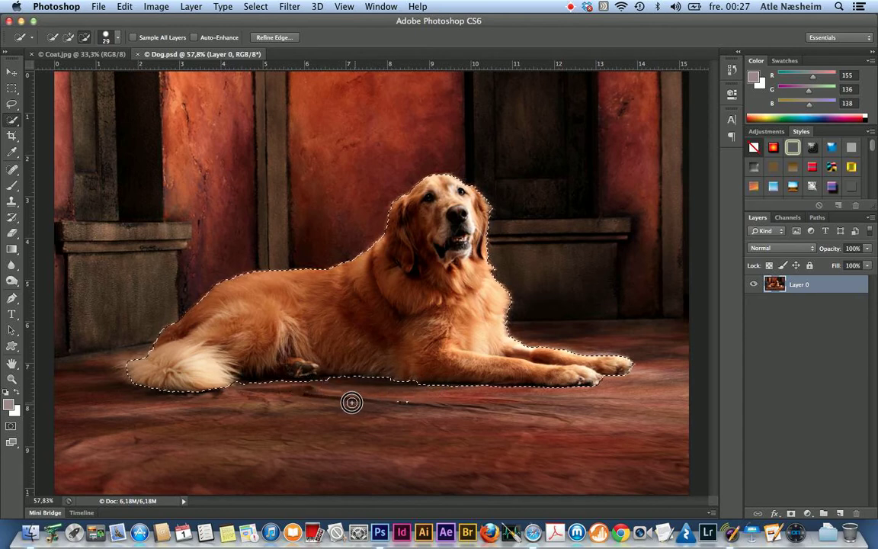
pyautogui.moveTo(372, 398)
pyautogui.mouseDown()
pyautogui.moveTo(247, 384)
pyautogui.moveTo(289, 386)
pyautogui.mouseUp()
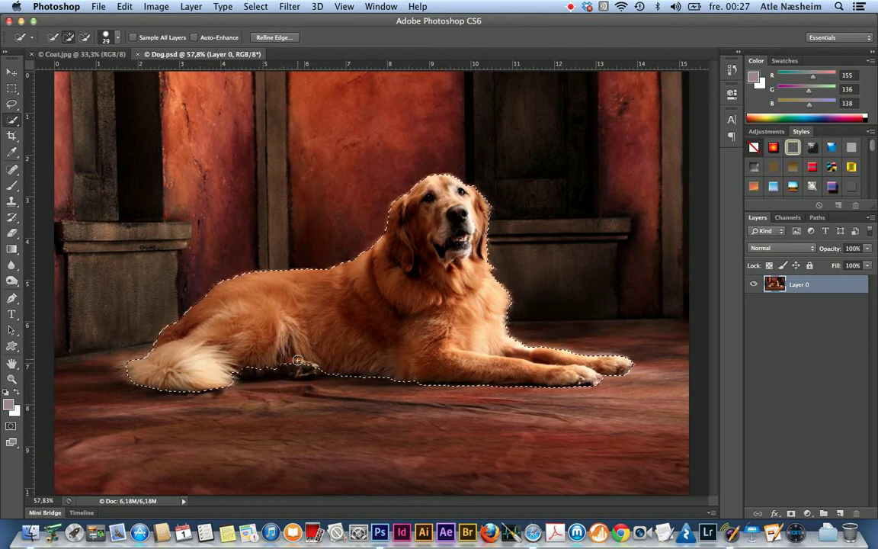
pyautogui.moveTo(307, 363)
pyautogui.mouseDown()
pyautogui.moveTo(294, 368)
pyautogui.moveTo(319, 371)
pyautogui.moveTo(239, 373)
pyautogui.mouseUp()
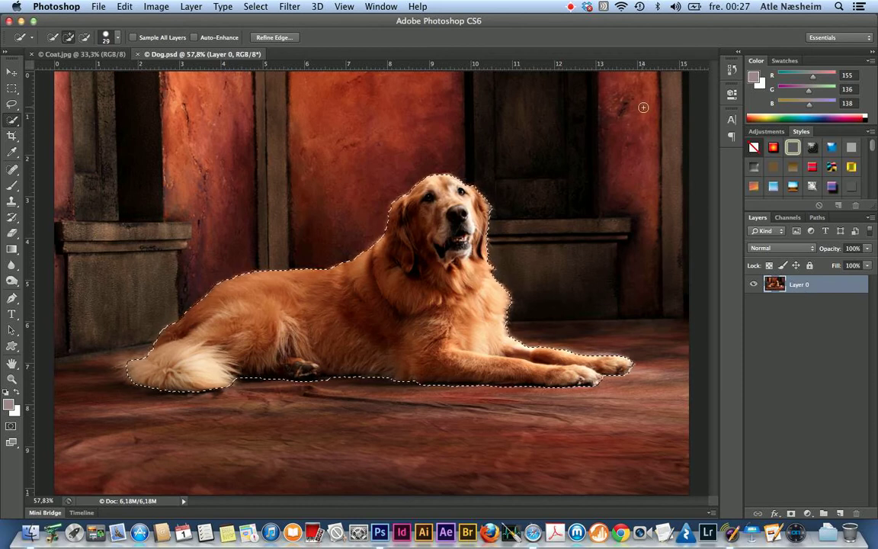
# Step: In Refine Edge, show the radius on white and set Radius to about 6,2 px
pyautogui.click(274, 38)
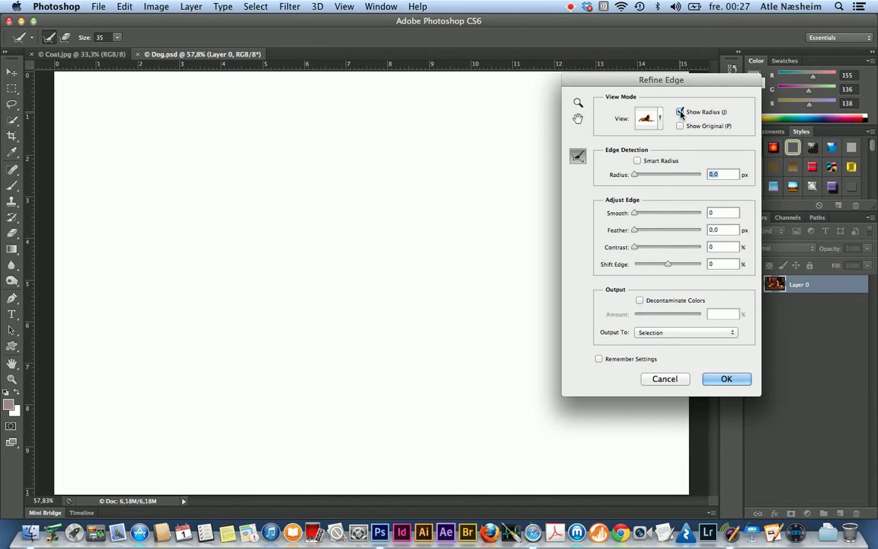
pyautogui.moveTo(636, 175); pyautogui.dragTo(659, 175)
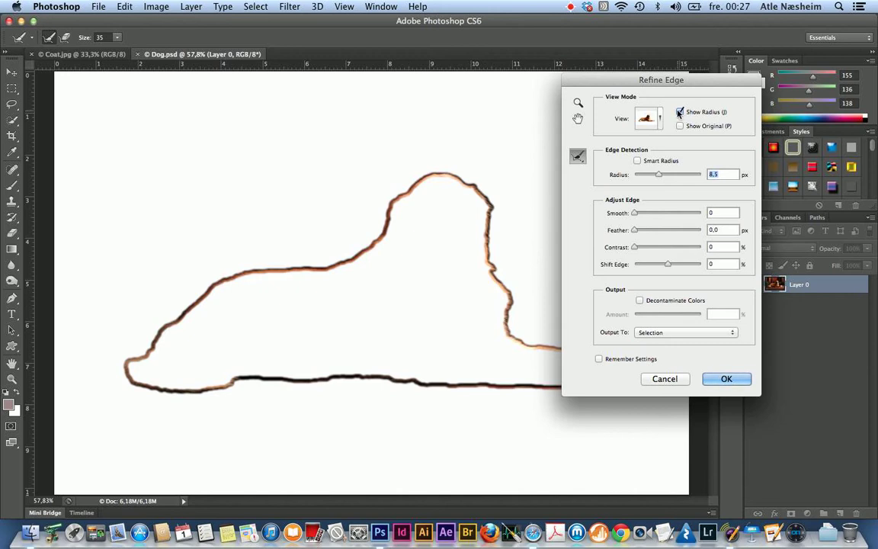
pyautogui.click(657, 121)
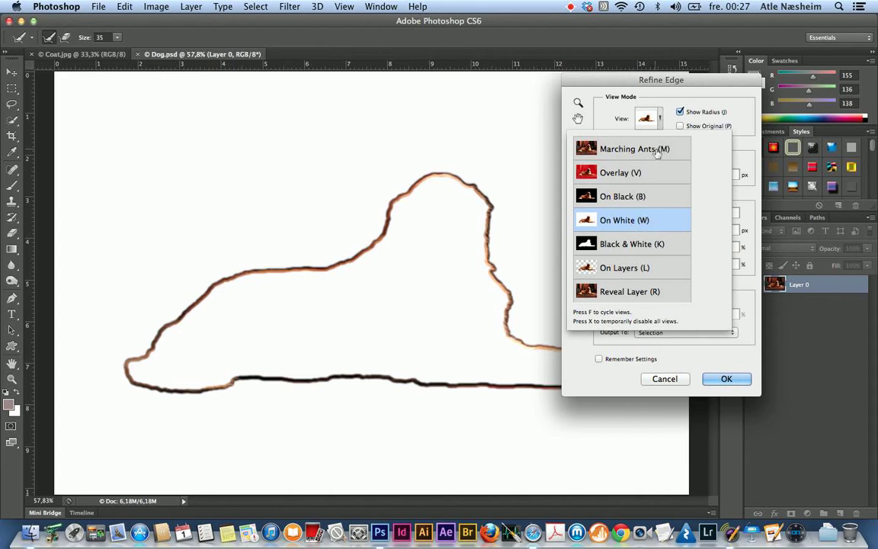
pyautogui.click(660, 120)
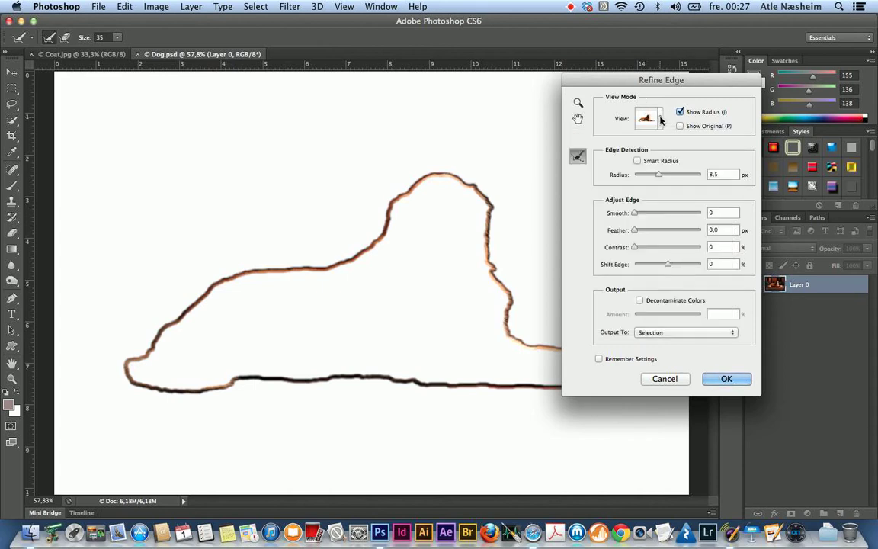
pyautogui.moveTo(660, 175); pyautogui.dragTo(654, 176)
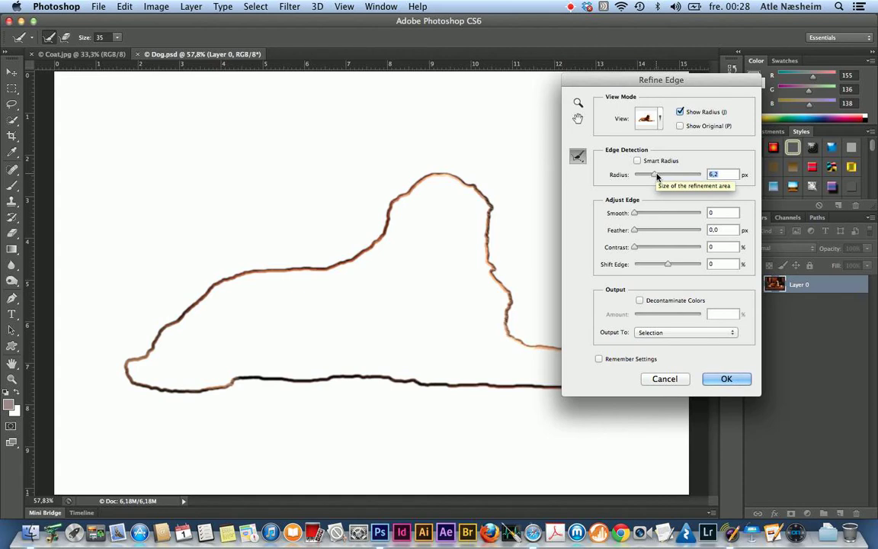
# Step: Enable Smart Radius, lower Radius to 3,4 px, and refine the fur along the back and chest
pyautogui.click(681, 112)
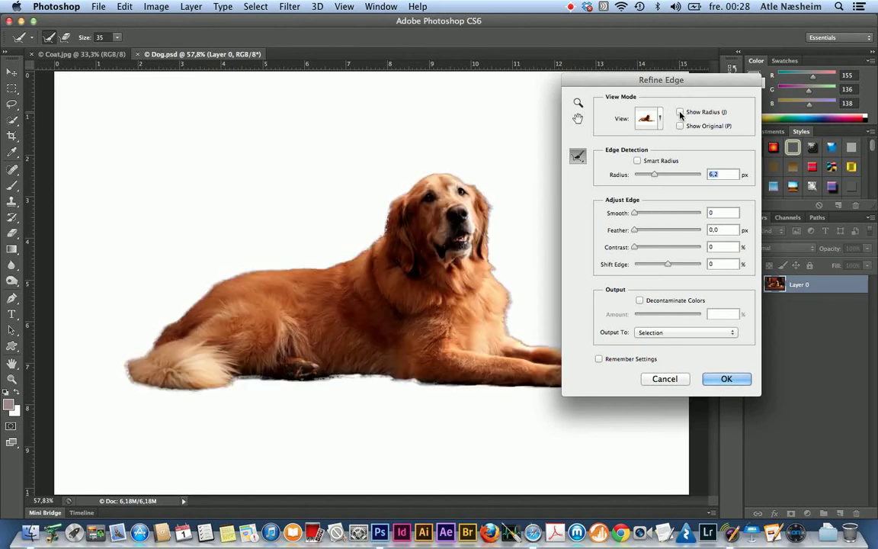
pyautogui.click(638, 160)
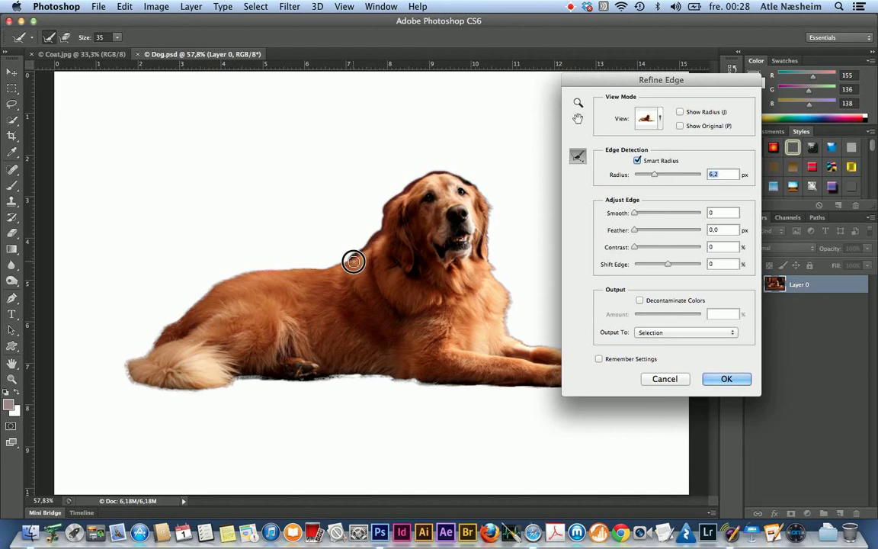
pyautogui.moveTo(282, 274)
pyautogui.mouseDown()
pyautogui.moveTo(219, 282)
pyautogui.moveTo(128, 363)
pyautogui.moveTo(131, 376)
pyautogui.moveTo(121, 364)
pyautogui.moveTo(123, 376)
pyautogui.moveTo(117, 364)
pyautogui.moveTo(137, 354)
pyautogui.moveTo(118, 363)
pyautogui.moveTo(129, 382)
pyautogui.moveTo(165, 384)
pyautogui.moveTo(156, 386)
pyautogui.moveTo(208, 389)
pyautogui.moveTo(198, 388)
pyautogui.moveTo(231, 372)
pyautogui.moveTo(514, 378)
pyautogui.mouseUp()
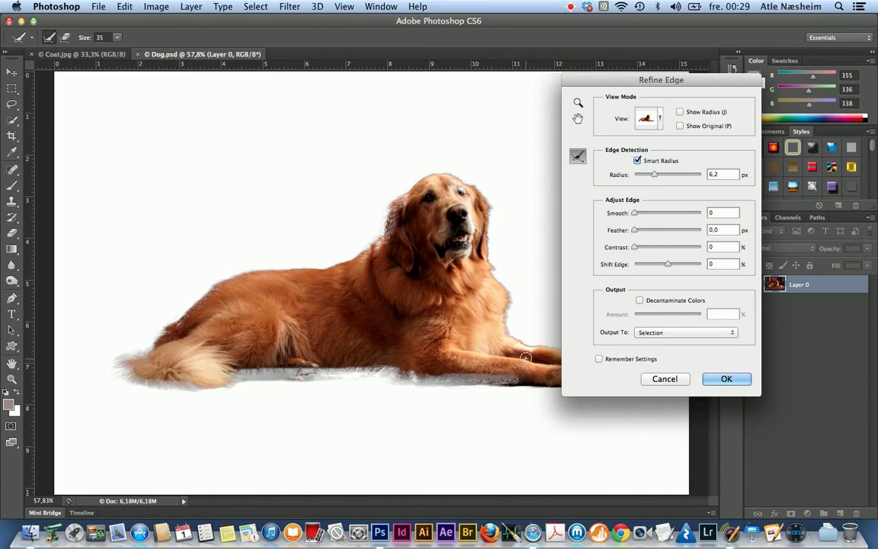
pyautogui.moveTo(653, 176); pyautogui.dragTo(646, 177)
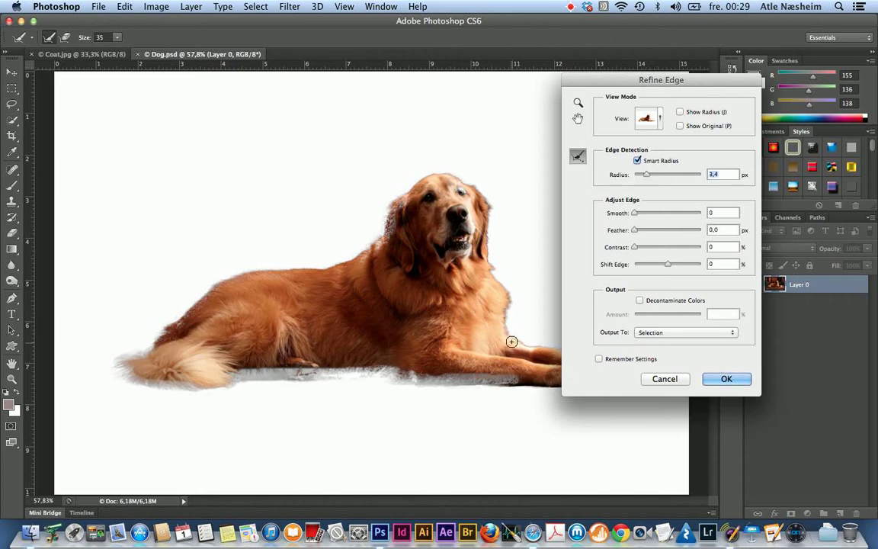
pyautogui.moveTo(512, 339)
pyautogui.mouseDown()
pyautogui.moveTo(487, 257)
pyautogui.moveTo(490, 206)
pyautogui.moveTo(447, 172)
pyautogui.moveTo(423, 173)
pyautogui.moveTo(394, 201)
pyautogui.moveTo(381, 246)
pyautogui.moveTo(317, 267)
pyautogui.moveTo(340, 279)
pyautogui.mouseUp()
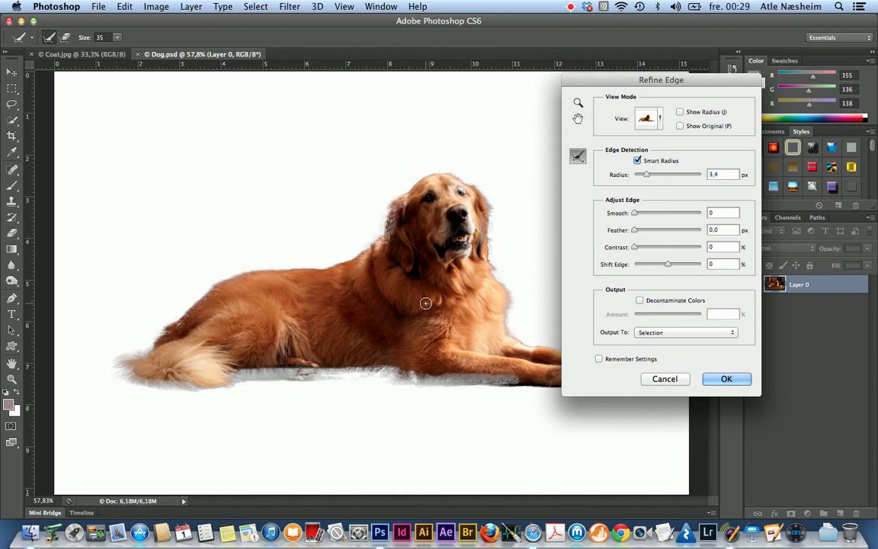
# Step: Zoom to 100% on the front legs and refine the fur edge between them
pyautogui.press('super+plus')
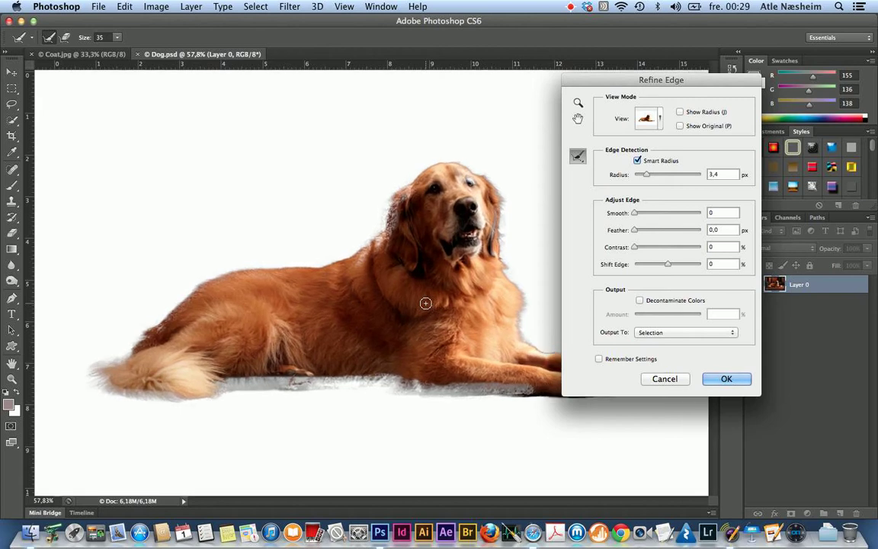
pyautogui.press('super+plus')
pyautogui.press('super+plus')
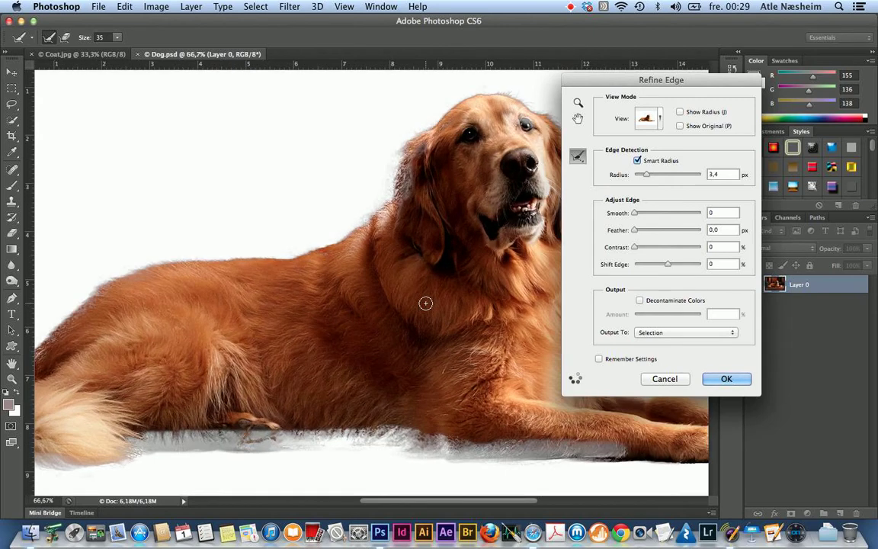
pyautogui.scroll(3, 432, 183)
pyautogui.hscroll(3, 432, 183)
pyautogui.hscroll(3, 433, 182)
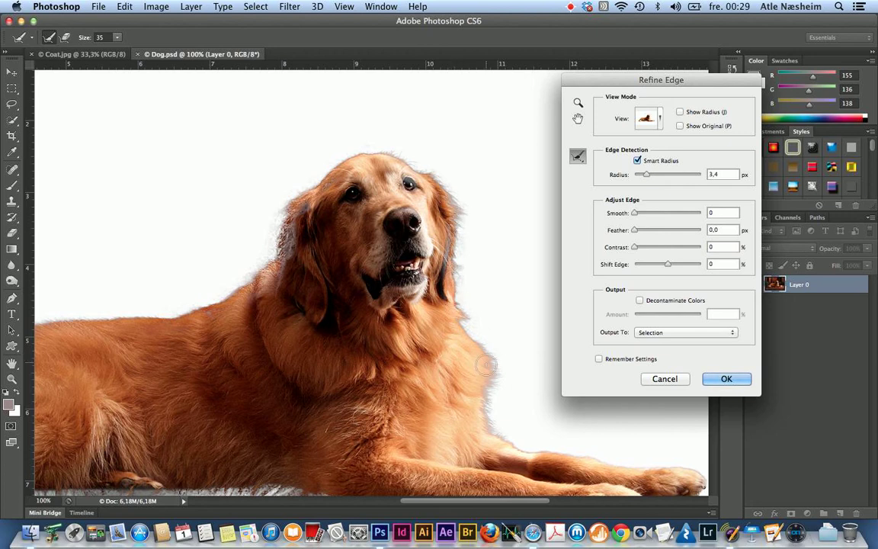
pyautogui.hscroll(2, 463, 347)
pyautogui.scroll(-1, 463, 347)
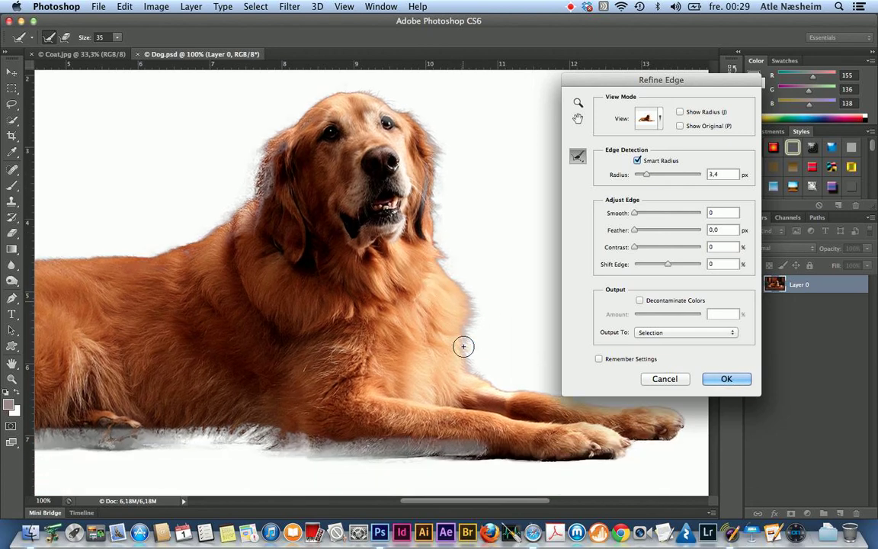
pyautogui.hscroll(2, 463, 347)
pyautogui.scroll(-1, 463, 347)
pyautogui.hscroll(2, 463, 347)
pyautogui.scroll(-1, 464, 347)
pyautogui.moveTo(389, 367)
pyautogui.mouseDown()
pyautogui.moveTo(604, 418)
pyautogui.moveTo(595, 438)
pyautogui.moveTo(570, 445)
pyautogui.moveTo(543, 435)
pyautogui.moveTo(541, 459)
pyautogui.moveTo(339, 454)
pyautogui.mouseUp()
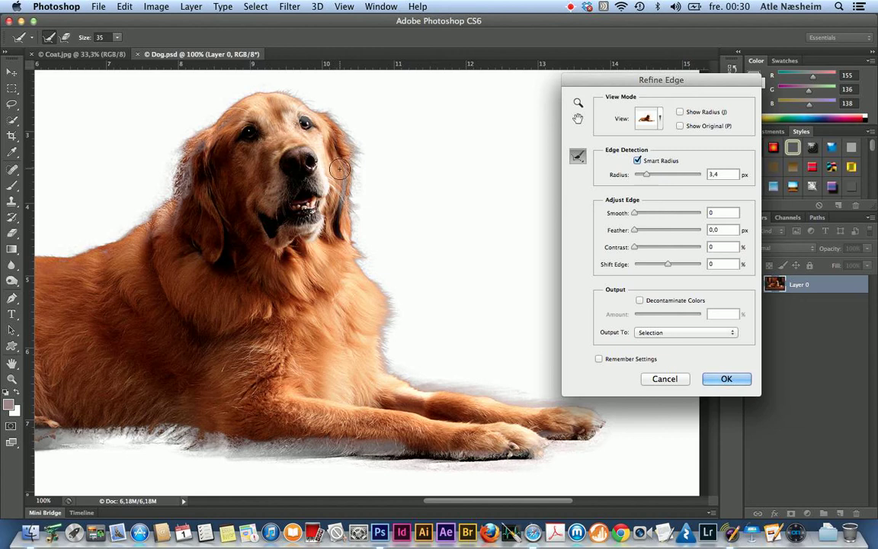
# Step: Erase edge refinement on the cheek, forehead, belly and under the front legs
pyautogui.click(582, 158)
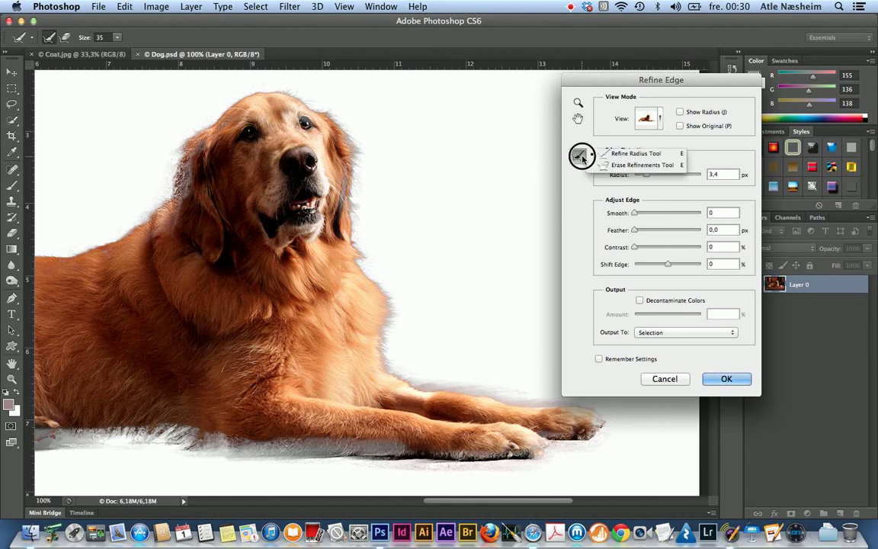
pyautogui.click(626, 166)
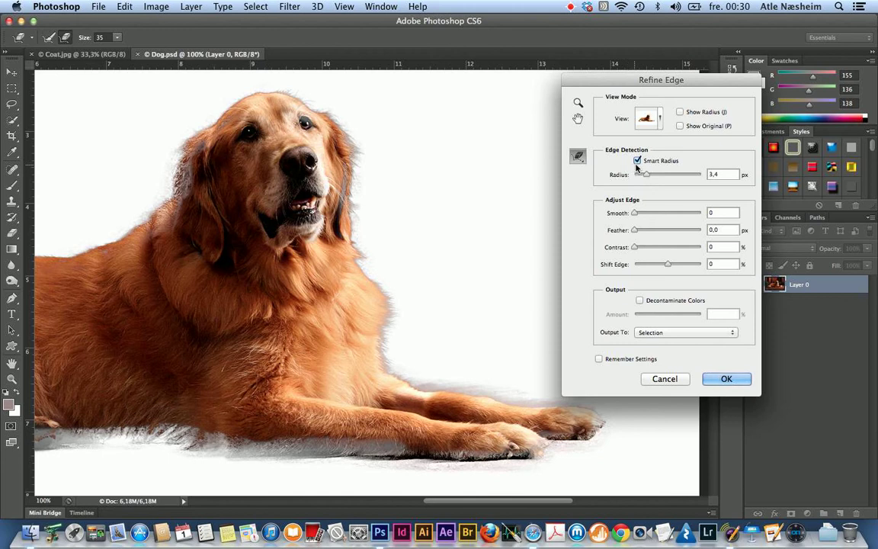
pyautogui.moveTo(330, 138)
pyautogui.mouseDown()
pyautogui.moveTo(337, 196)
pyautogui.moveTo(315, 159)
pyautogui.moveTo(322, 228)
pyautogui.mouseUp()
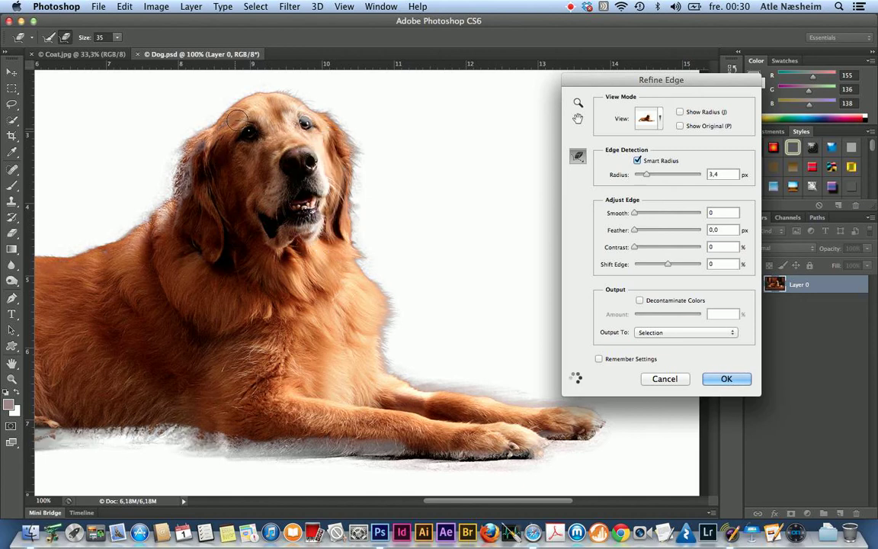
pyautogui.moveTo(240, 116)
pyautogui.mouseDown()
pyautogui.moveTo(212, 142)
pyautogui.moveTo(196, 143)
pyautogui.moveTo(186, 195)
pyautogui.moveTo(132, 251)
pyautogui.moveTo(103, 256)
pyautogui.mouseUp()
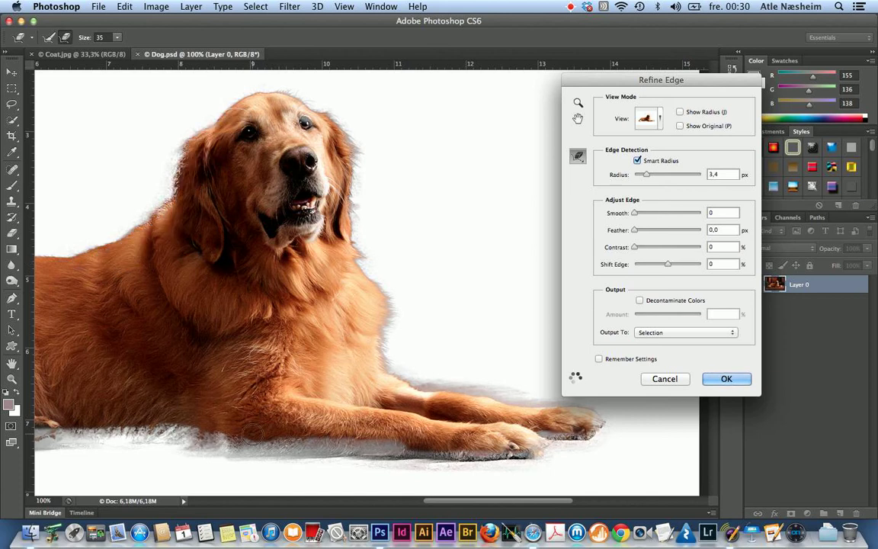
pyautogui.moveTo(251, 439)
pyautogui.mouseDown()
pyautogui.moveTo(522, 446)
pyautogui.moveTo(572, 424)
pyautogui.mouseUp()
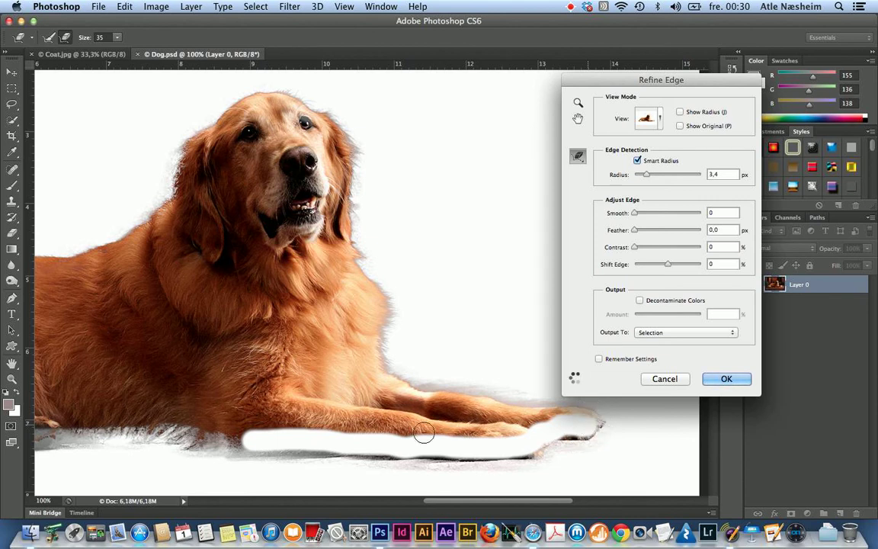
pyautogui.moveTo(256, 434)
pyautogui.mouseDown()
pyautogui.moveTo(166, 423)
pyautogui.moveTo(67, 426)
pyautogui.mouseUp()
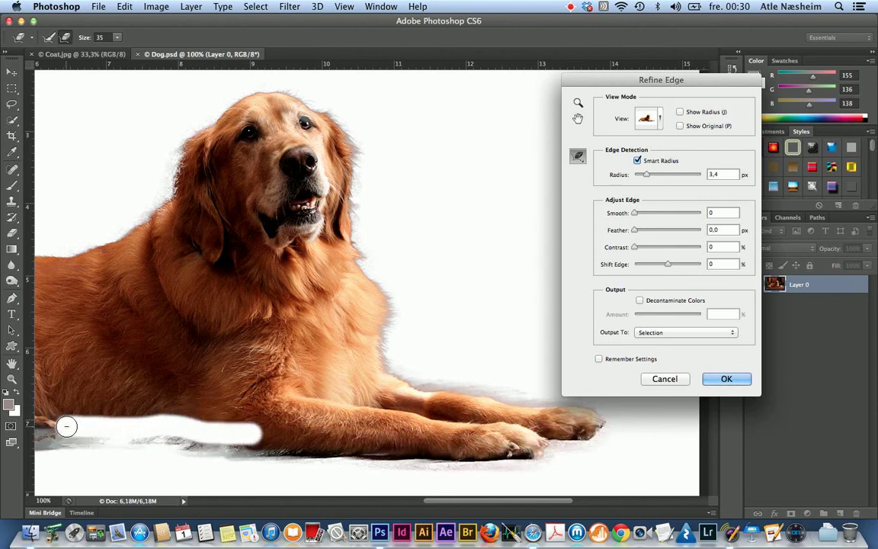
# Step: Refine the fur edge along the dog's tail and back
pyautogui.hscroll(-10, 139, 378)
pyautogui.scroll(-4, 140, 379)
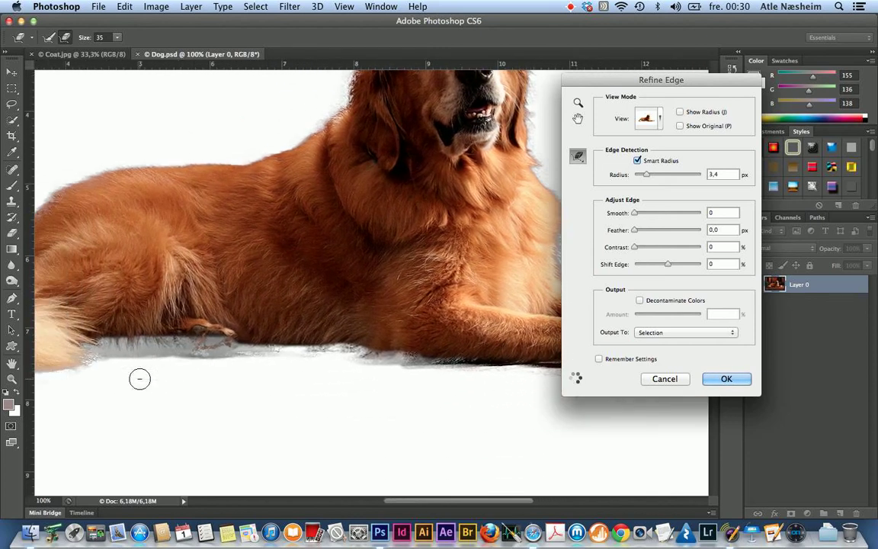
pyautogui.hscroll(-2, 140, 379)
pyautogui.moveTo(131, 353)
pyautogui.mouseDown()
pyautogui.moveTo(285, 350)
pyautogui.moveTo(156, 327)
pyautogui.mouseUp()
pyautogui.hscroll(-3, 240, 283)
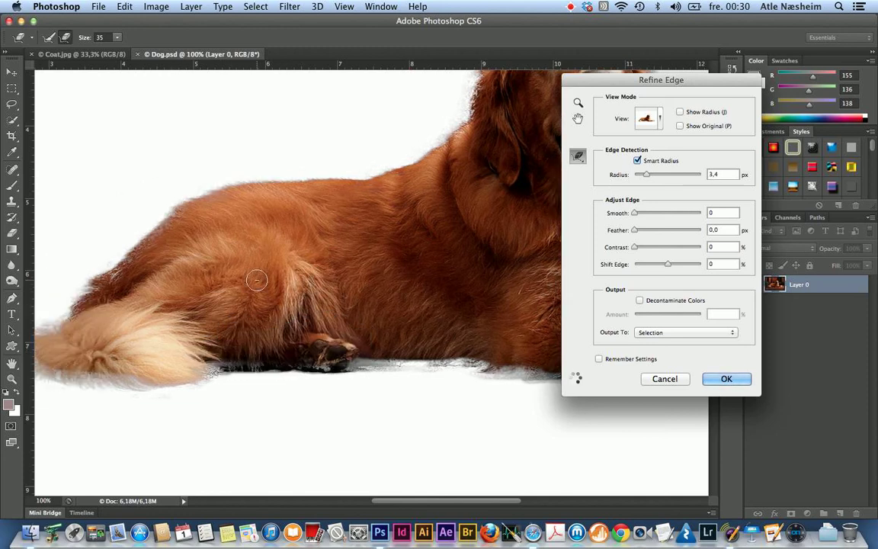
pyautogui.hscroll(-5, 251, 280)
pyautogui.moveTo(174, 292)
pyautogui.mouseDown()
pyautogui.moveTo(261, 216)
pyautogui.moveTo(309, 196)
pyautogui.moveTo(355, 197)
pyautogui.mouseUp()
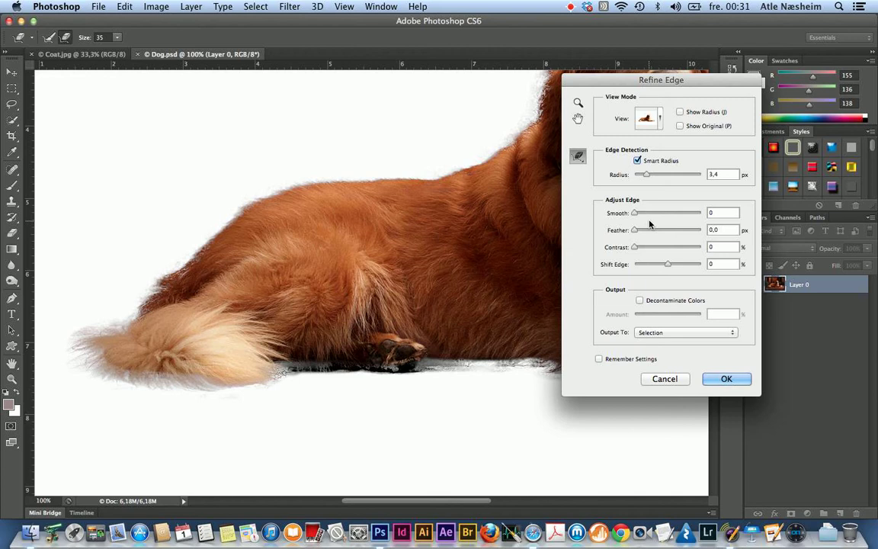
# Step: Apply Refine Edge to the dog selection with Smooth 19 and Feather 1,2 px
pyautogui.moveTo(634, 216); pyautogui.dragTo(637, 216)
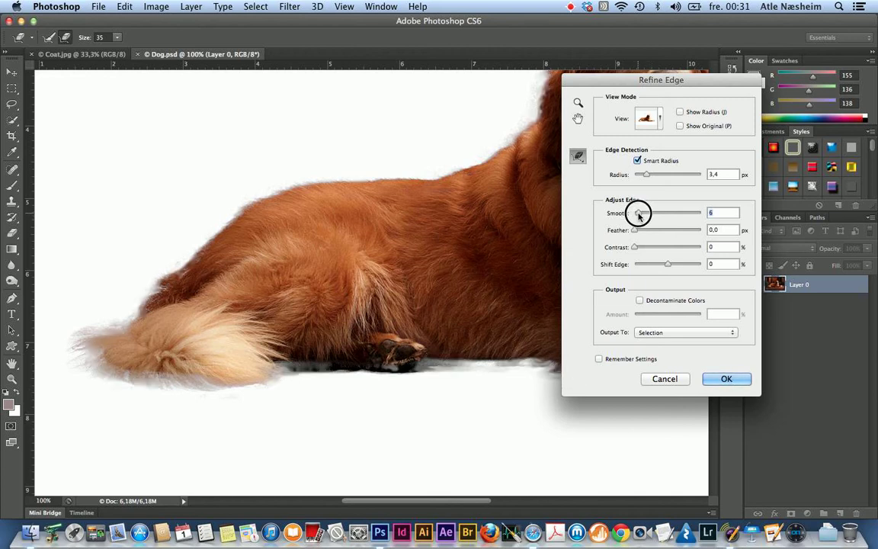
pyautogui.moveTo(637, 216)
pyautogui.mouseDown()
pyautogui.moveTo(639, 232)
pyautogui.moveTo(648, 214)
pyautogui.mouseUp()
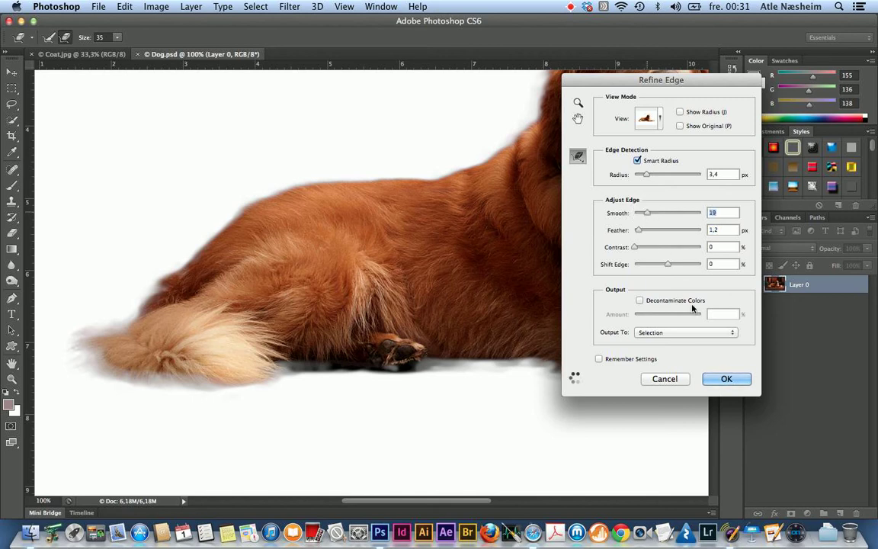
pyautogui.click(727, 379)
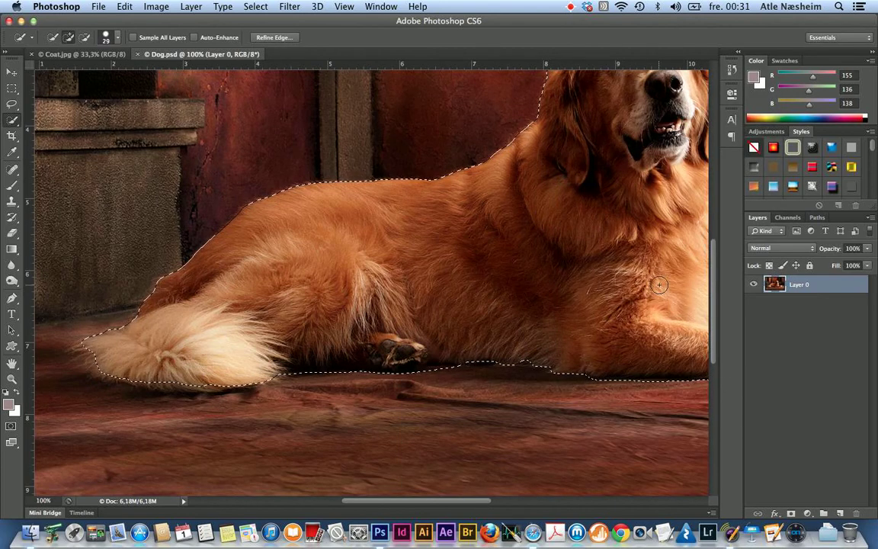
pyautogui.hscroll(5, 598, 256)
pyautogui.scroll(2, 599, 256)
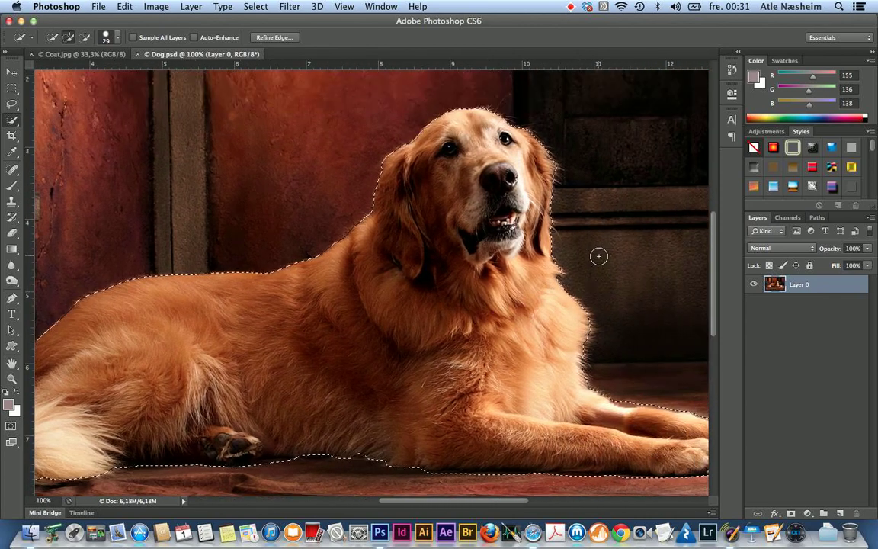
pyautogui.scroll(-2, 599, 256)
pyautogui.hscroll(4, 598, 256)
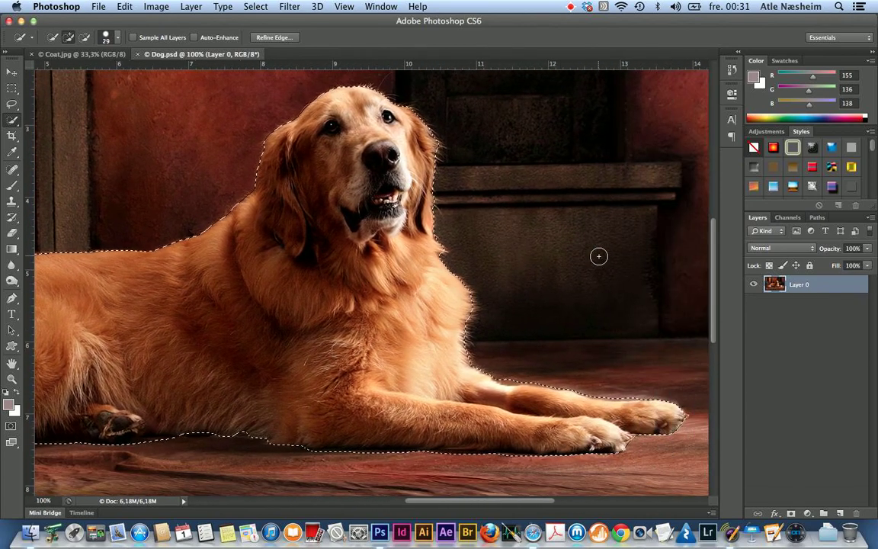
pyautogui.hscroll(-5, 598, 256)
pyautogui.scroll(2, 602, 254)
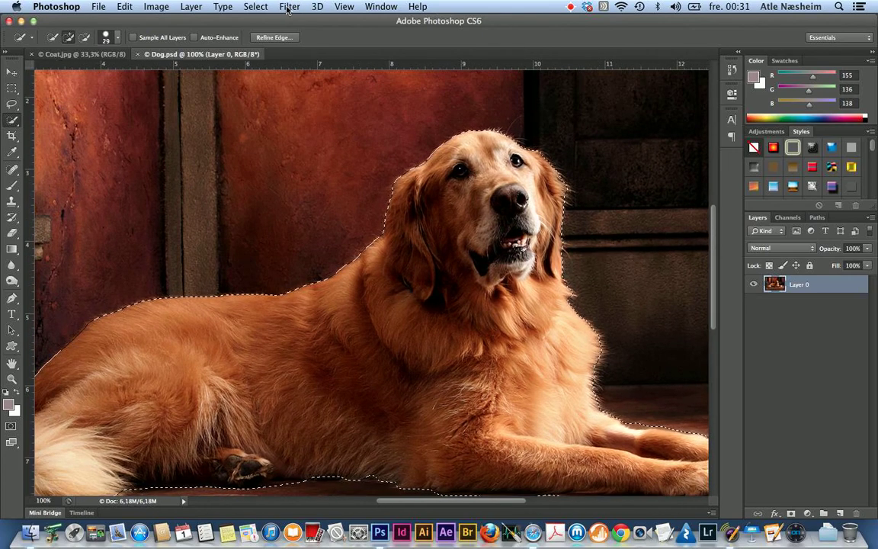
pyautogui.press('super+minus')
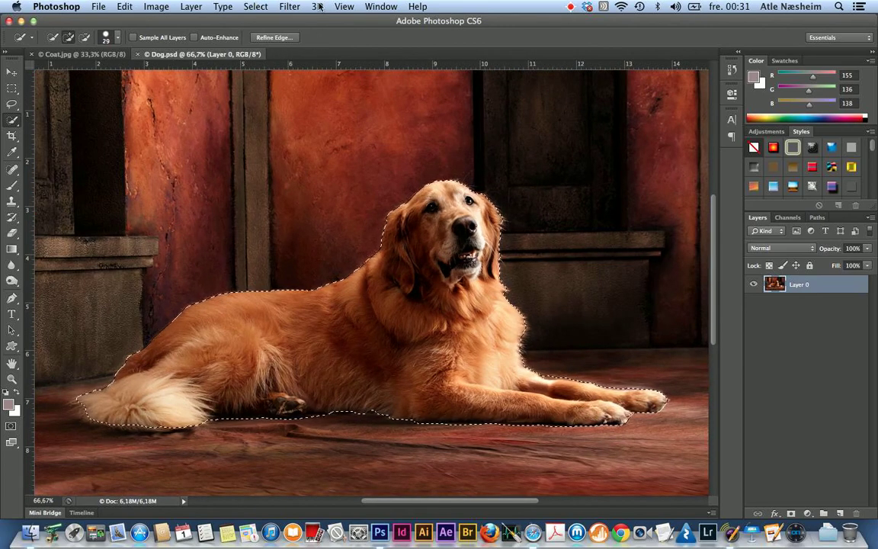
# Step: Invert the dog selection with Select > Inverse so the red room is selected
pyautogui.click(256, 7)
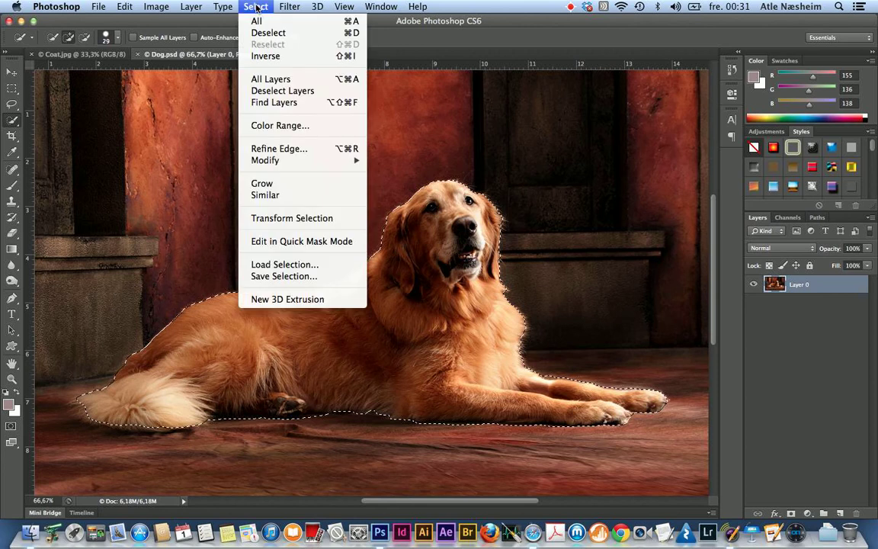
pyautogui.click(264, 56)
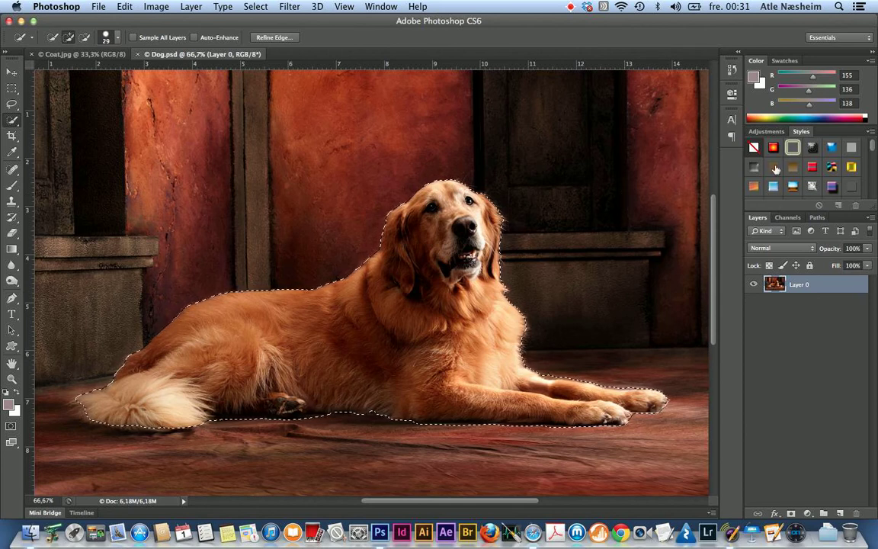
# Step: Add a masked Hue/Saturation adjustment layer with Saturation at -57 to mute the room
pyautogui.click(766, 131)
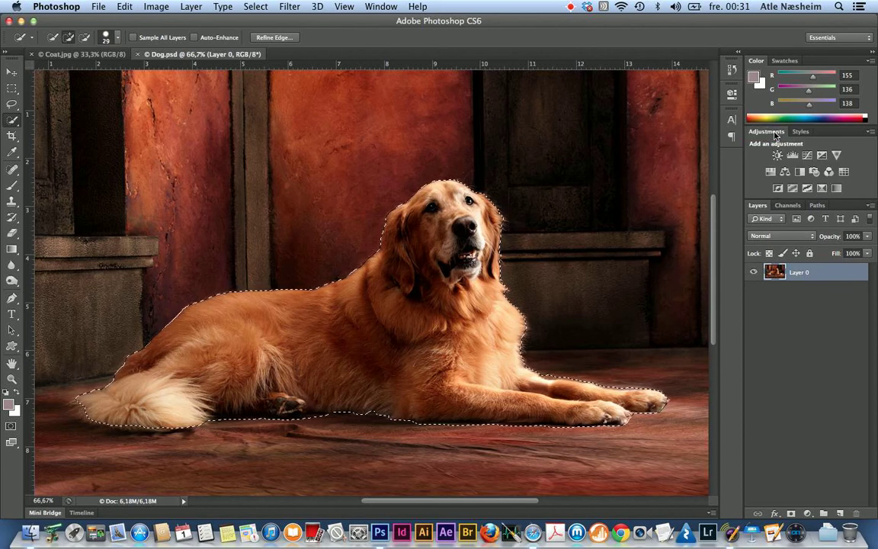
pyautogui.click(770, 171)
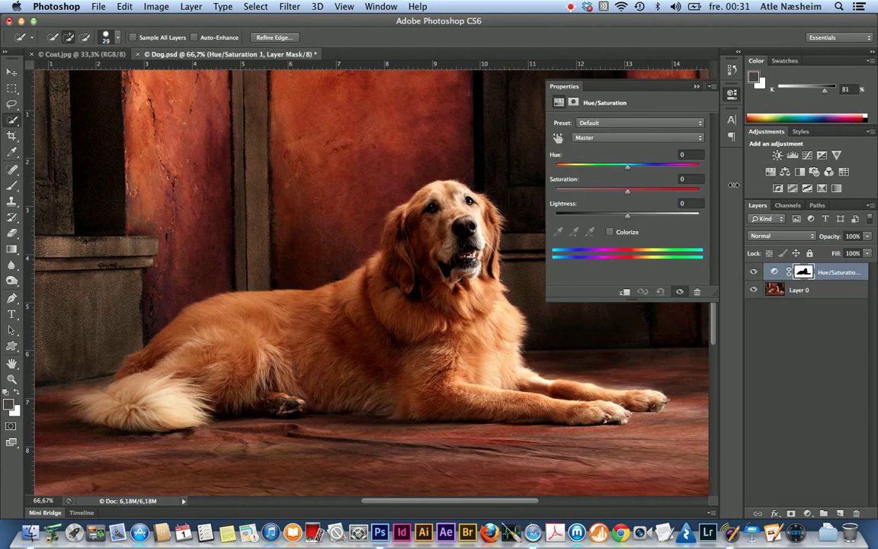
pyautogui.moveTo(626, 193); pyautogui.dragTo(591, 195)
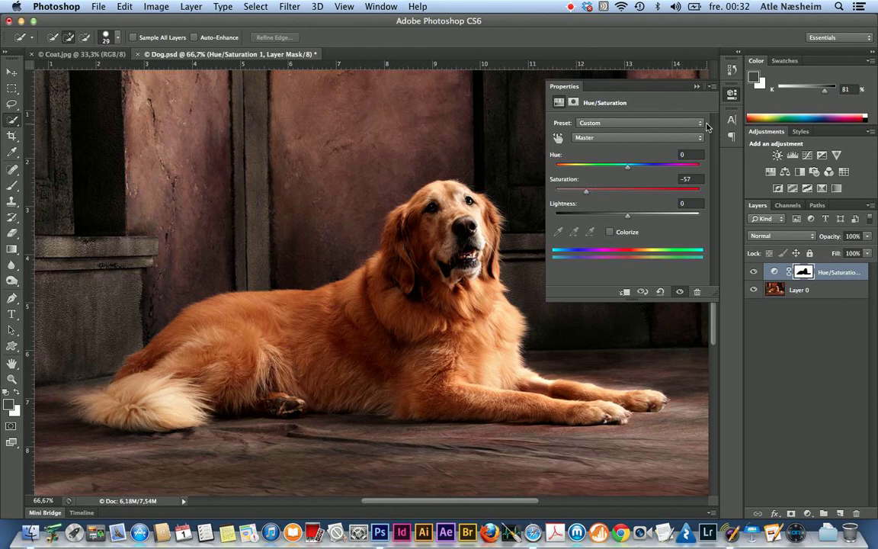
pyautogui.click(697, 88)
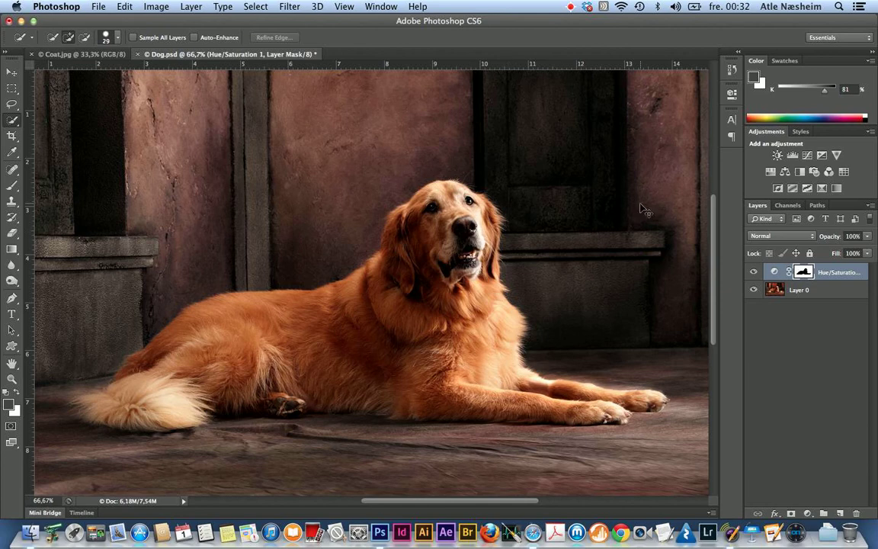
pyautogui.press('super+plus')
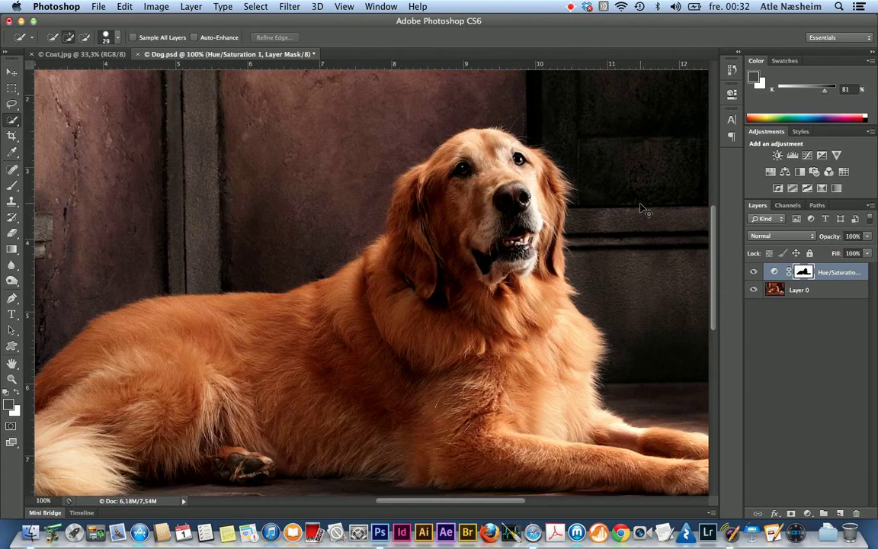
pyautogui.press('super+plus')
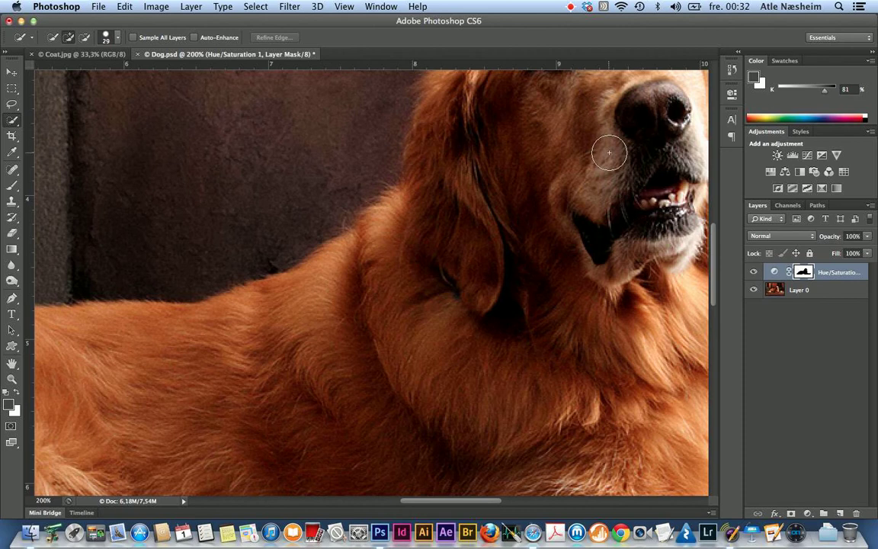
pyautogui.scroll(5, 608, 152)
pyautogui.hscroll(5, 609, 153)
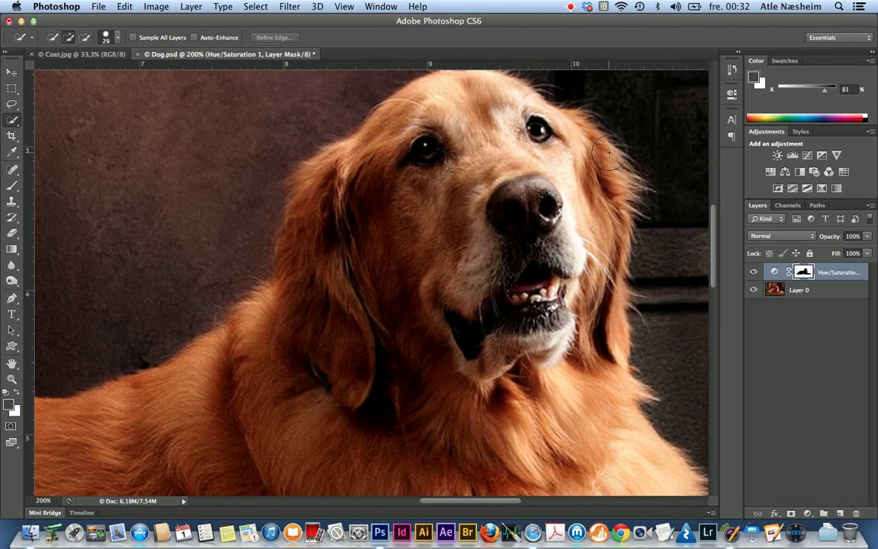
pyautogui.scroll(3, 607, 149)
pyautogui.scroll(-2, 630, 245)
pyautogui.hscroll(2, 629, 245)
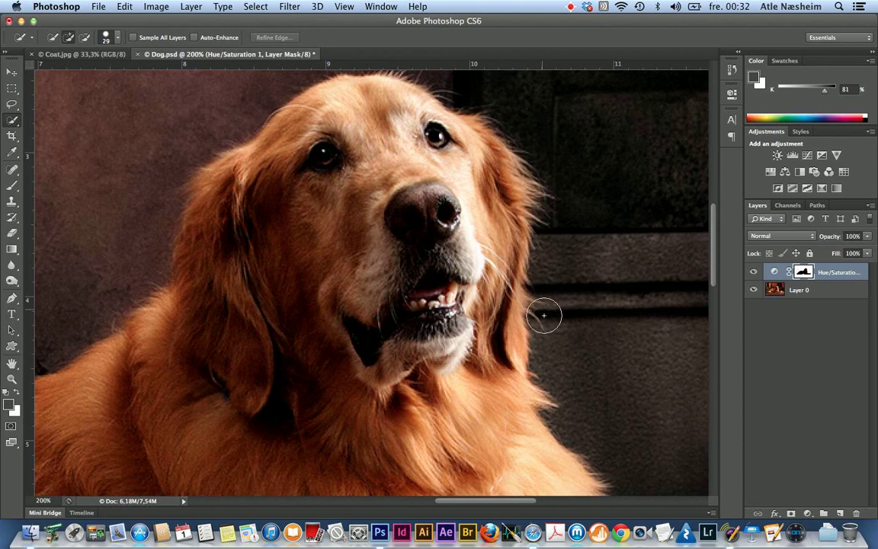
pyautogui.scroll(-2, 631, 333)
pyautogui.scroll(-5, 631, 333)
pyautogui.hscroll(4, 631, 333)
pyautogui.scroll(-5, 632, 333)
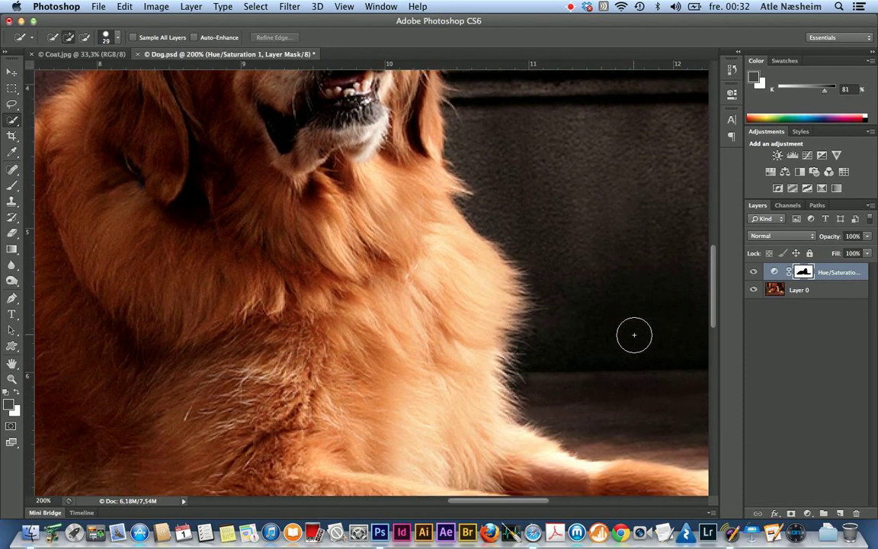
pyautogui.scroll(-3, 634, 335)
pyautogui.hscroll(2, 633, 335)
pyautogui.scroll(-1, 633, 336)
pyautogui.hscroll(3, 633, 337)
pyautogui.scroll(-1, 634, 338)
pyautogui.hscroll(1, 634, 338)
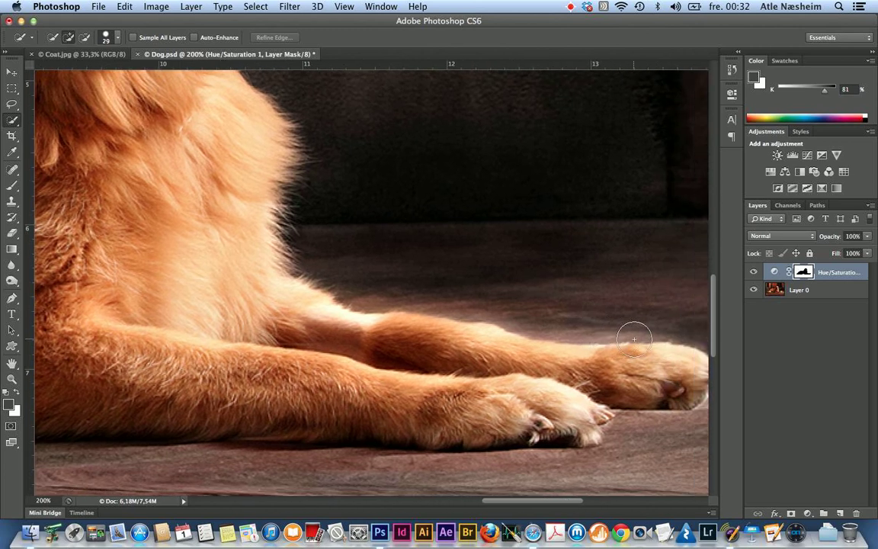
pyautogui.scroll(-2, 633, 339)
pyautogui.hscroll(-1, 633, 339)
pyautogui.hscroll(-10, 363, 363)
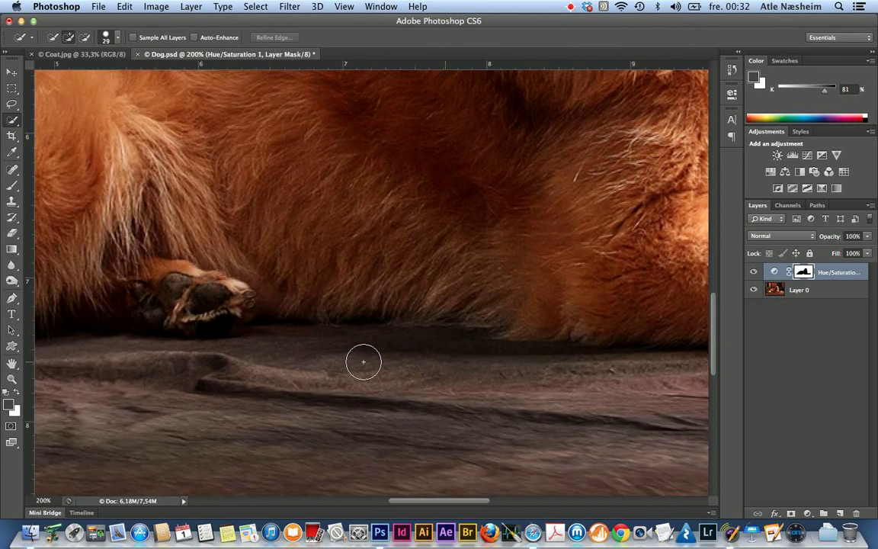
pyautogui.hscroll(-6, 362, 363)
pyautogui.hscroll(-1, 363, 363)
pyautogui.hscroll(-1, 363, 363)
pyautogui.scroll(1, 363, 363)
pyautogui.hscroll(-2, 363, 362)
pyautogui.scroll(1, 362, 363)
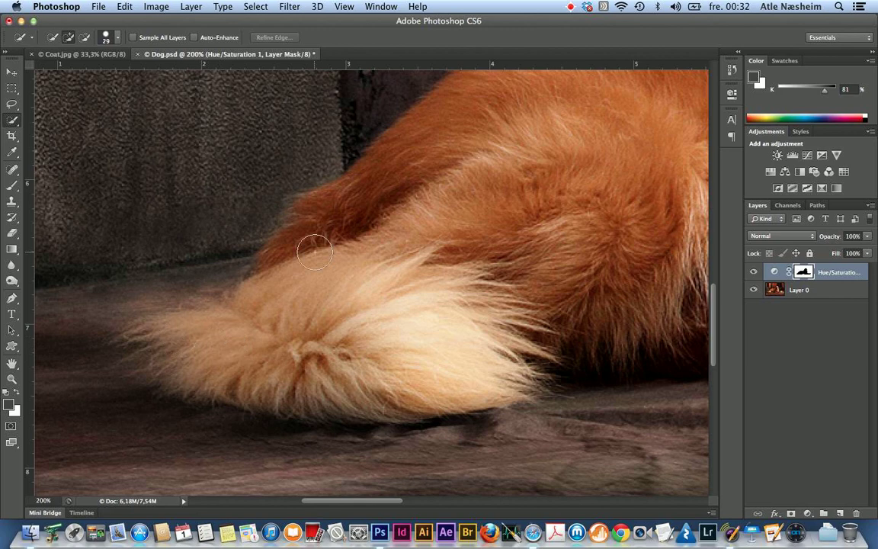
pyautogui.scroll(5, 313, 249)
pyautogui.hscroll(10, 313, 249)
pyautogui.hscroll(7, 315, 251)
pyautogui.scroll(-1, 315, 252)
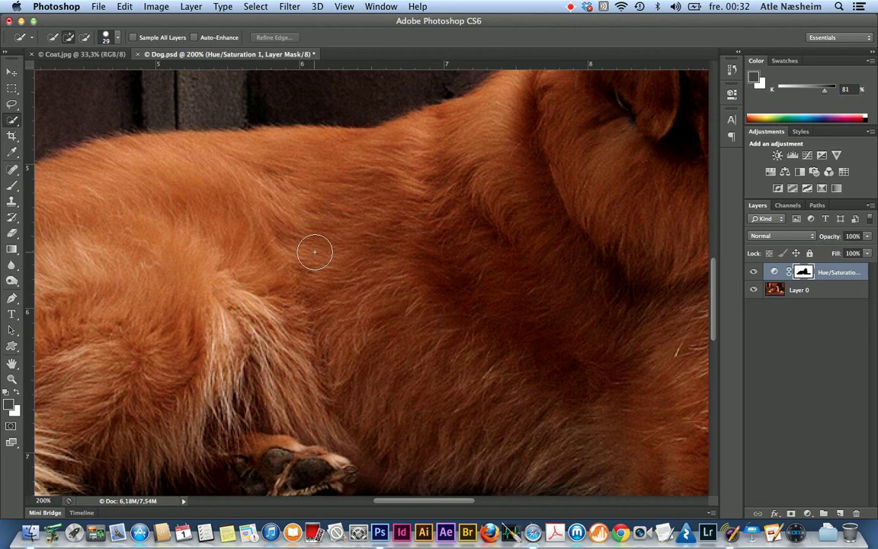
pyautogui.press('super+0')
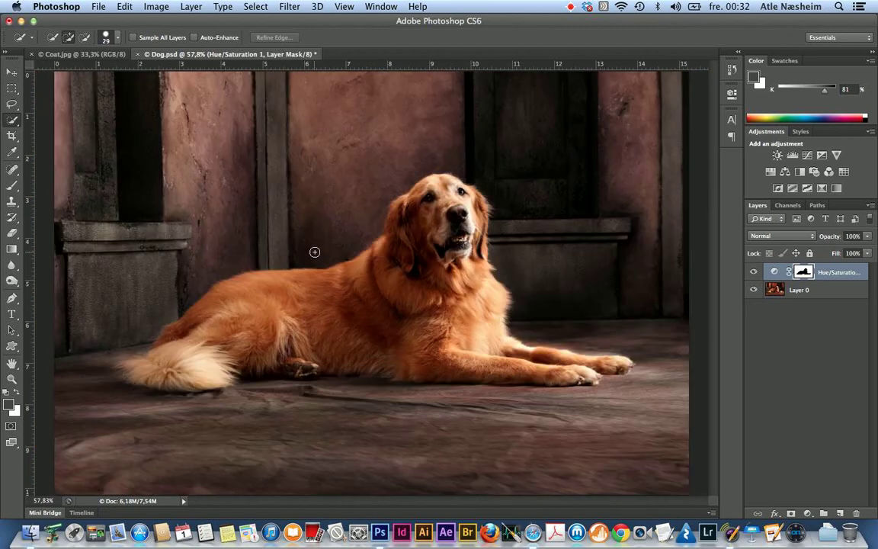